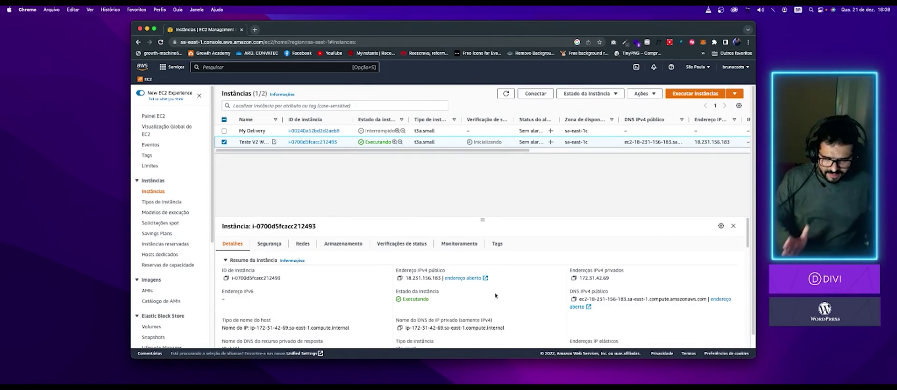
# - Open 18.231.156.183 and bypass Chrome's certificate warning via Avançado to load the blog
pyautogui.click(463, 278)
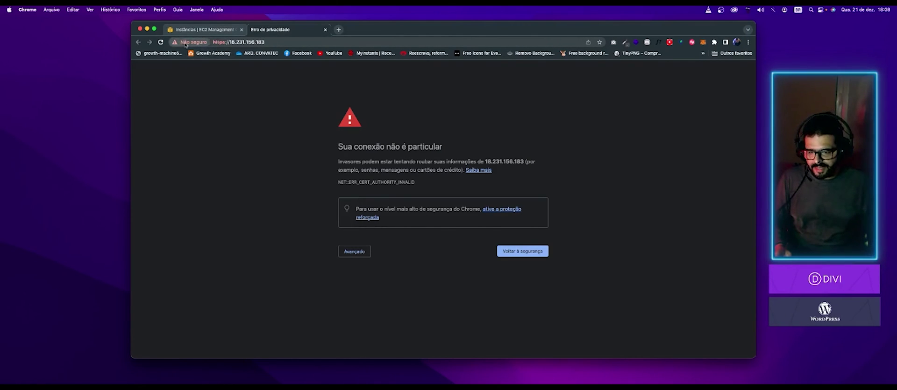
pyautogui.click(186, 44)
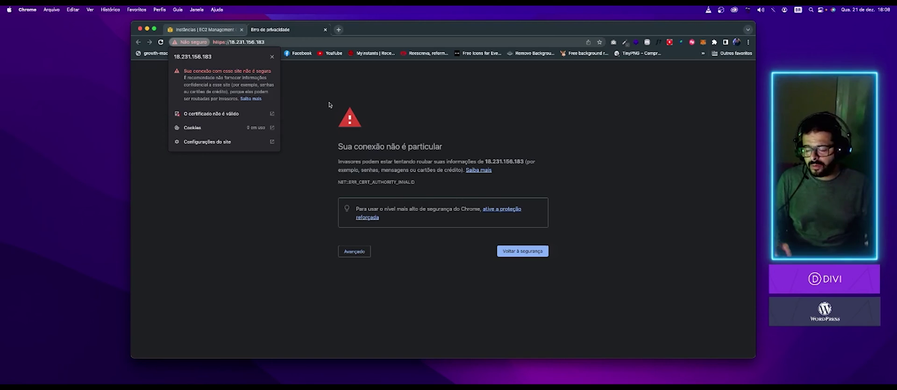
pyautogui.click(371, 114)
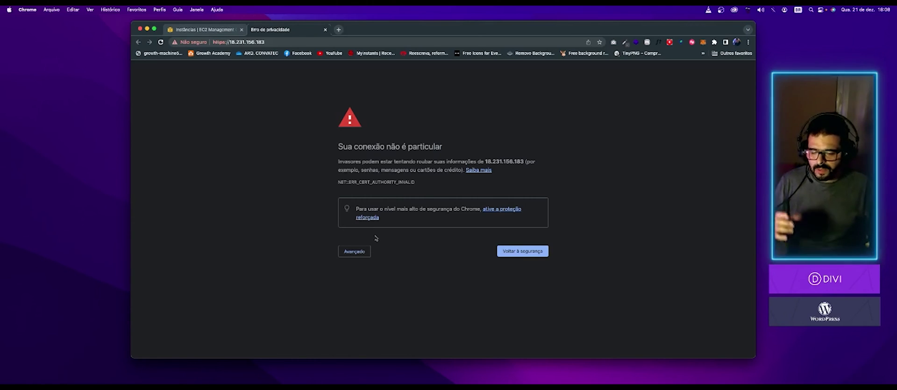
pyautogui.click(354, 252)
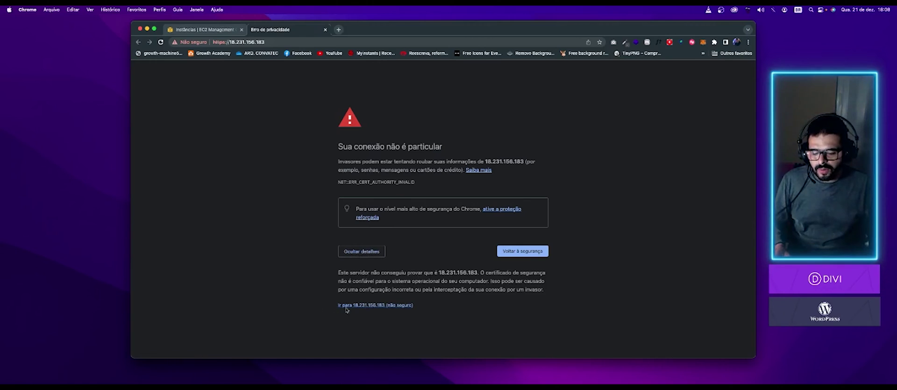
pyautogui.click(385, 306)
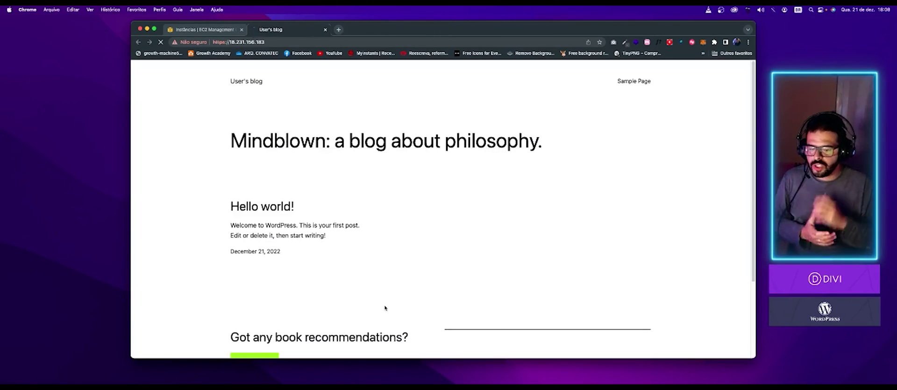
# - Append /wp-admin to the blog's URL to load the WordPress login page
pyautogui.click(336, 42)
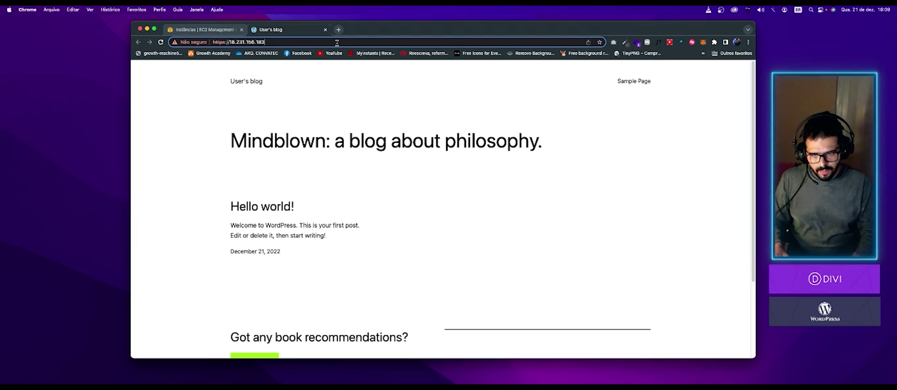
pyautogui.write('/')
pyautogui.write('wp-admin')
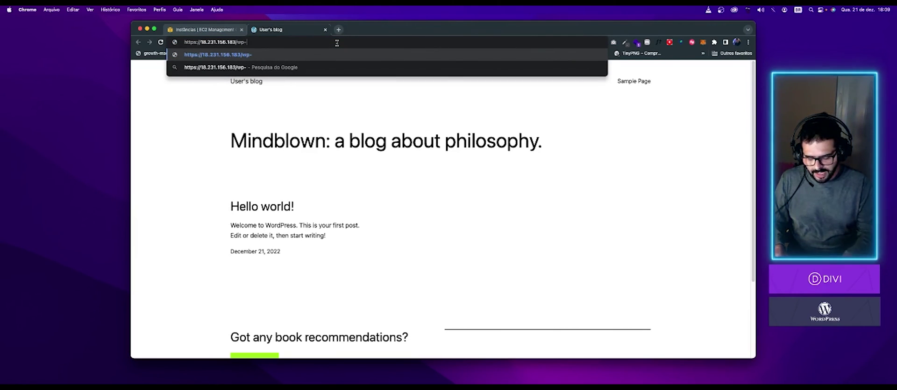
pyautogui.press('Return')
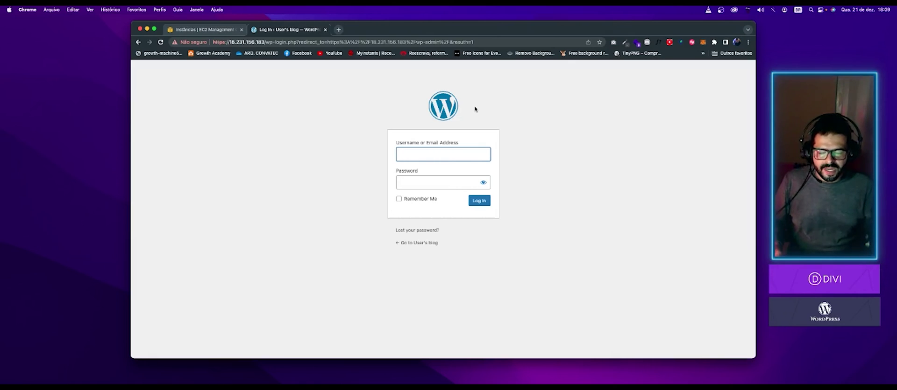
# - Back in EC2, get the instance's log via Monitorar e solucionar problemas > Obter log do sistema
pyautogui.click(226, 31)
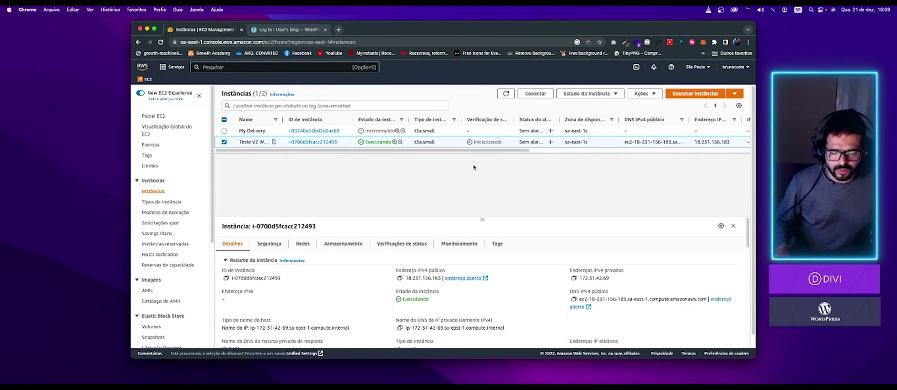
pyautogui.rightClick(342, 144)
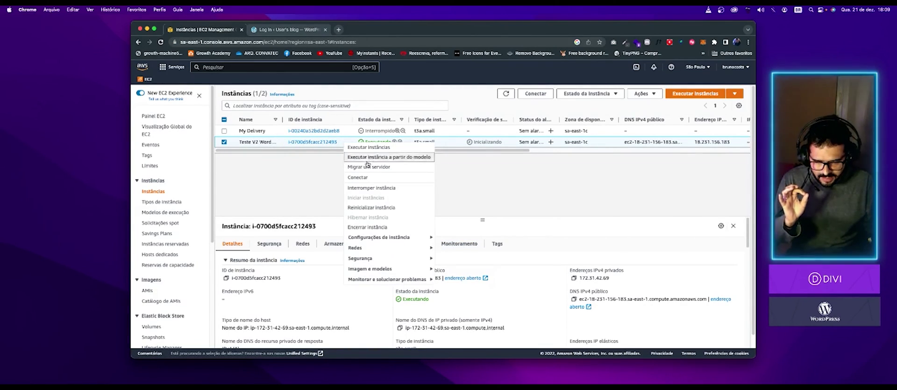
pyautogui.moveTo(382, 259)
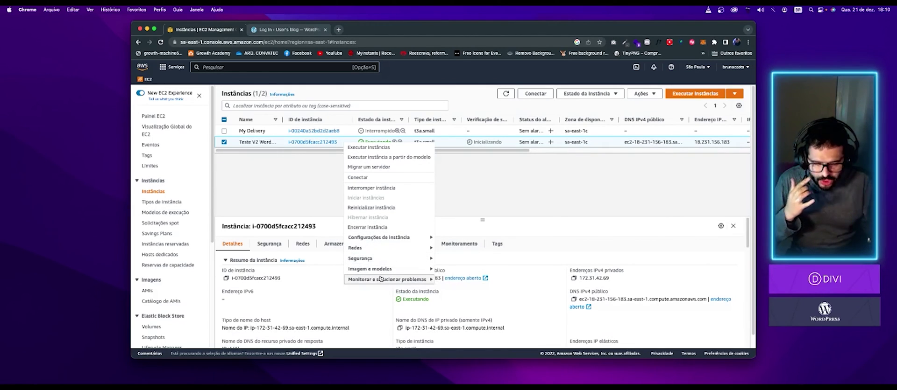
pyautogui.moveTo(378, 283)
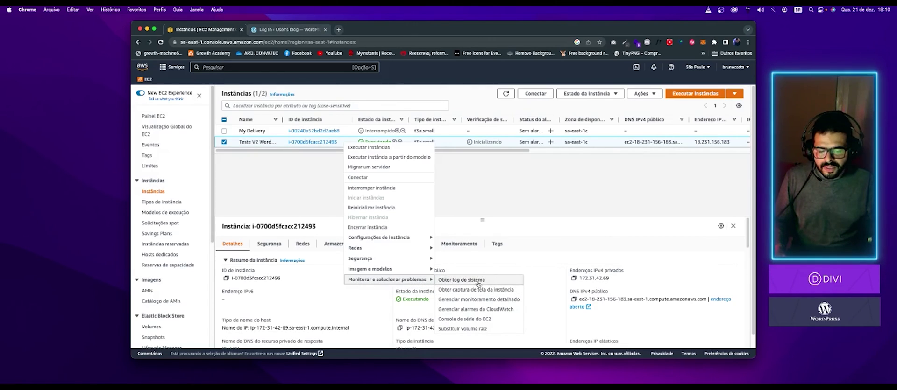
pyautogui.click(500, 284)
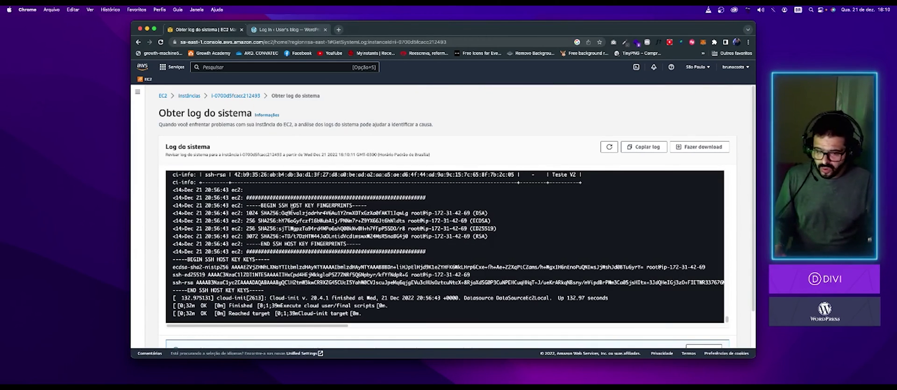
# - Scroll up through the system log to find the Bitnami credentials banner
pyautogui.moveTo(425, 313); pyautogui.dragTo(326, 221)
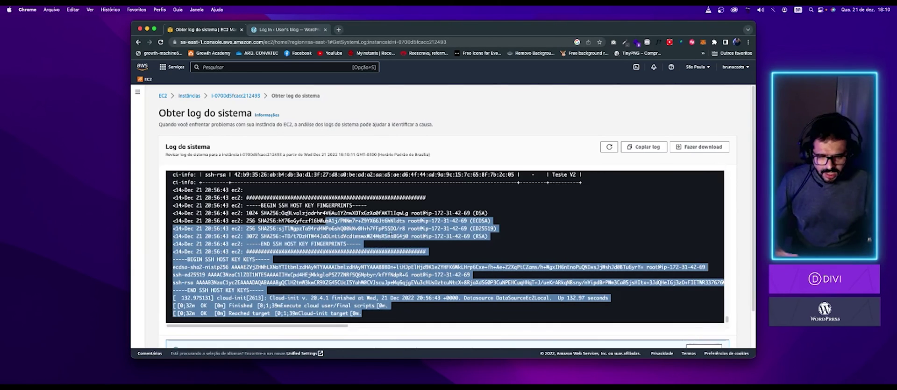
pyautogui.click(472, 184)
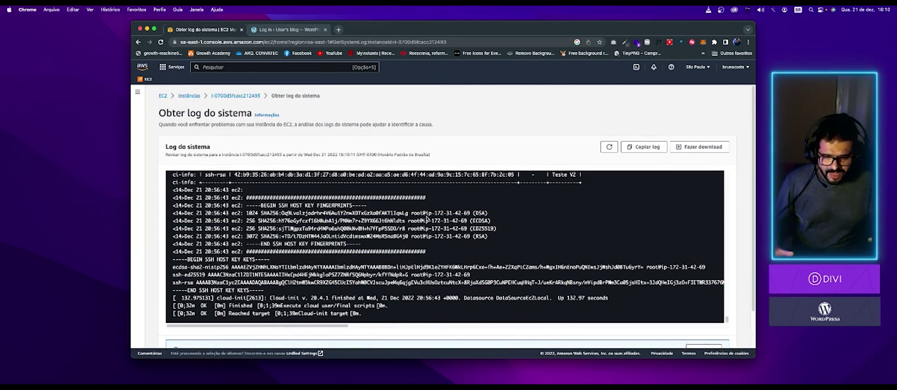
pyautogui.moveTo(422, 241); pyautogui.dragTo(420, 208)
pyautogui.scroll(5, 420, 208)
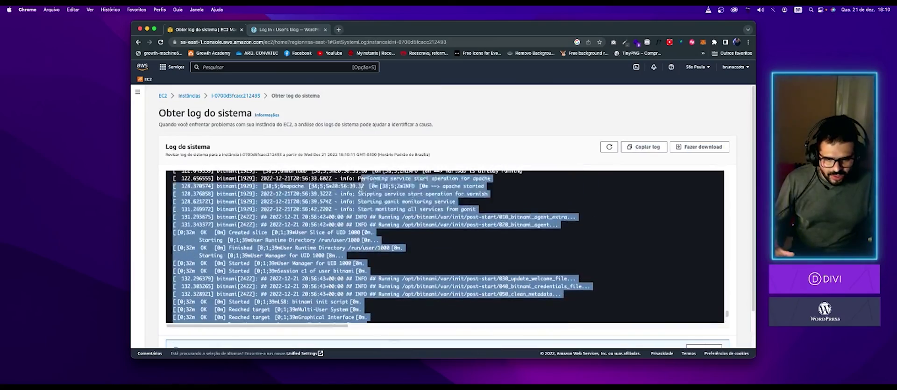
pyautogui.click(456, 268)
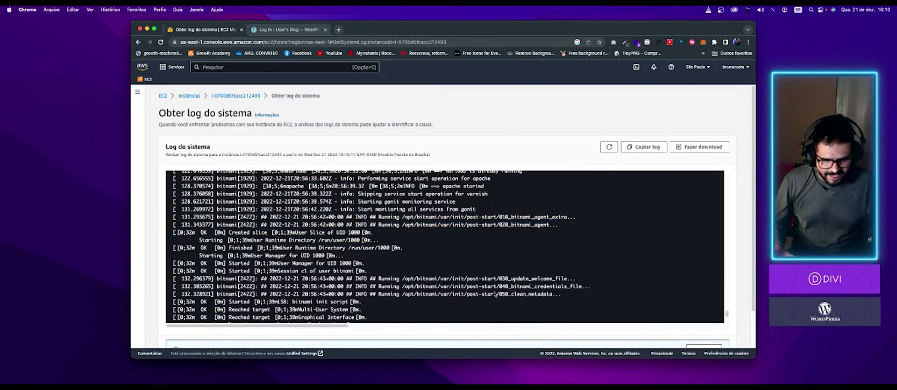
pyautogui.scroll(5, 391, 258)
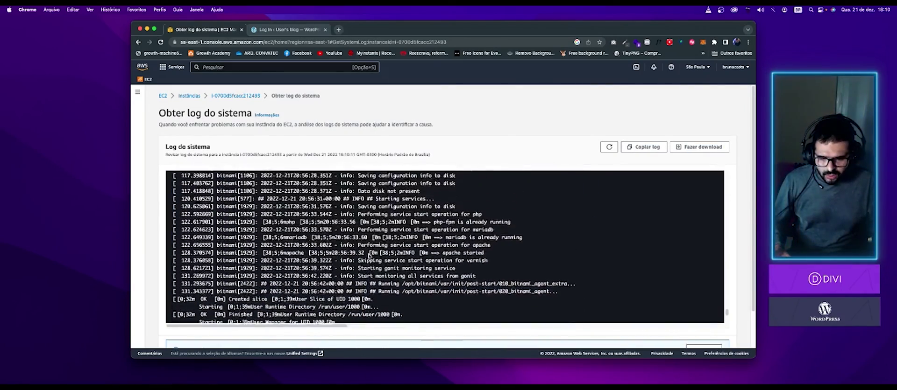
pyautogui.scroll(15, 390, 258)
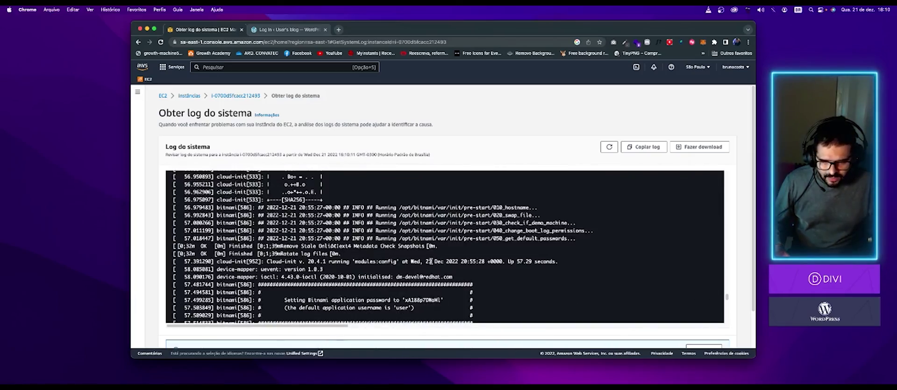
pyautogui.scroll(-3, 431, 260)
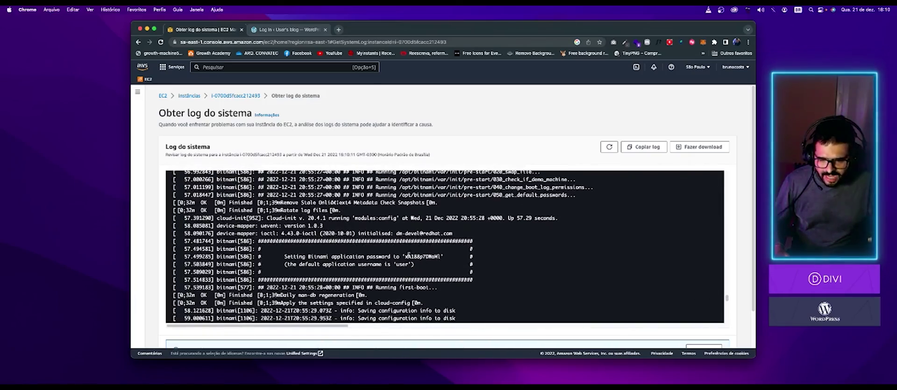
# - Highlight the Bitnami application password and default application username in the log
pyautogui.moveTo(195, 237); pyautogui.dragTo(548, 300)
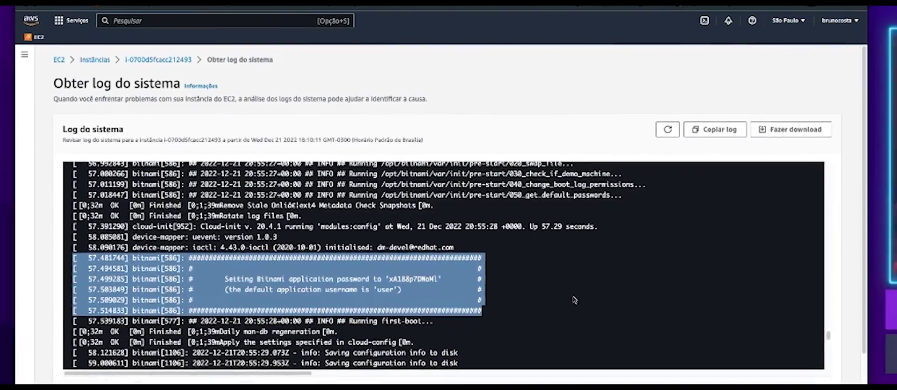
pyautogui.click(330, 304)
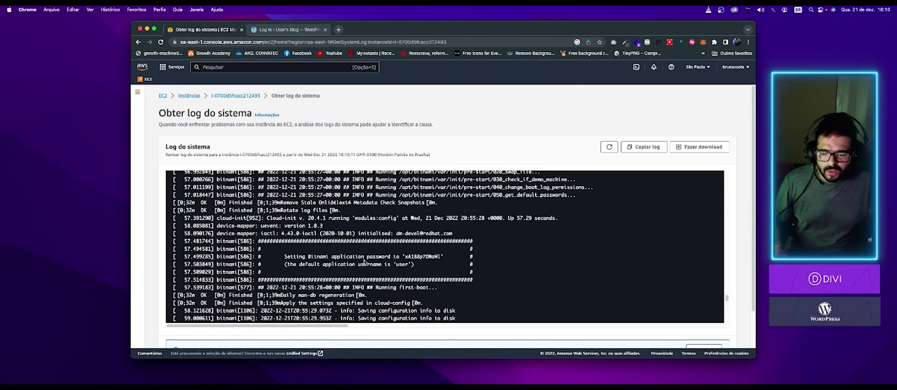
pyautogui.moveTo(405, 257); pyautogui.dragTo(440, 256)
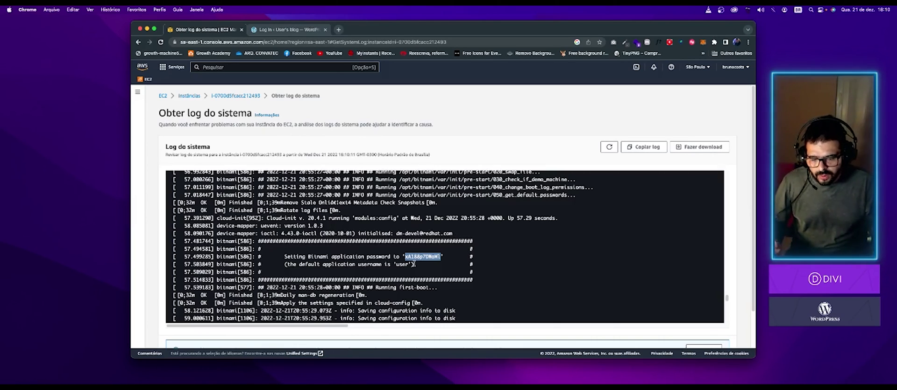
pyautogui.moveTo(396, 265); pyautogui.dragTo(405, 265)
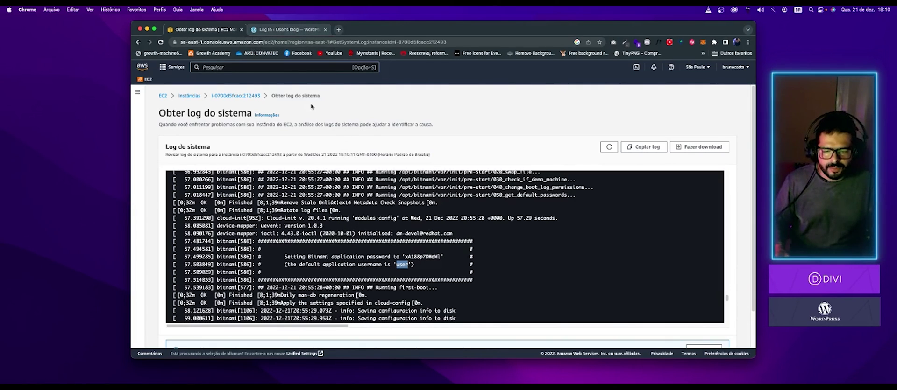
pyautogui.click(299, 30)
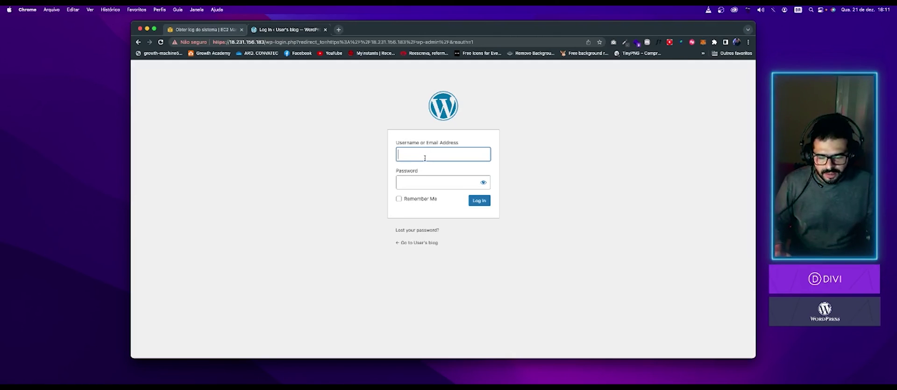
# - Log in to WordPress admin with the default username and the pasted Bitnami password
pyautogui.write('user')
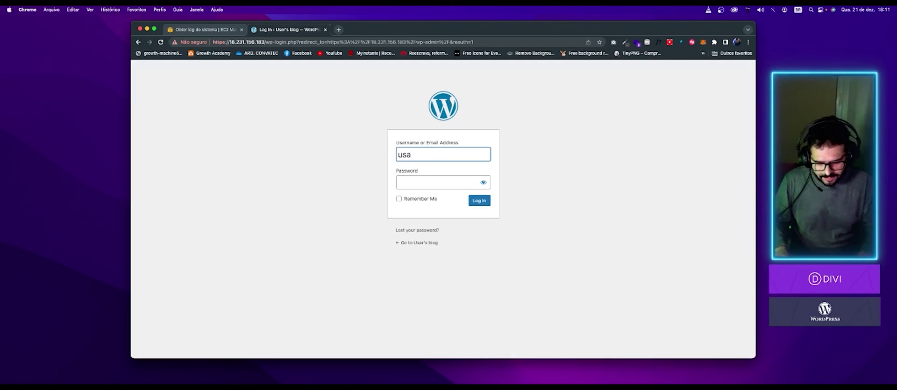
pyautogui.click(432, 183)
pyautogui.press('super+v')
pyautogui.click(481, 202)
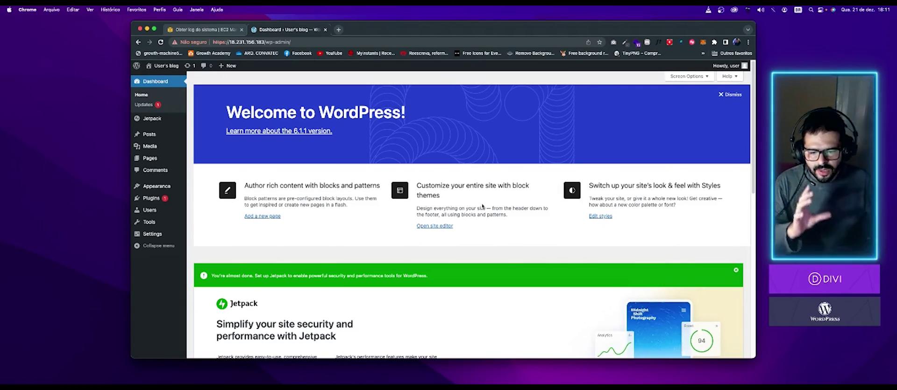
# - Go to All Users and choose Add New
pyautogui.moveTo(166, 215)
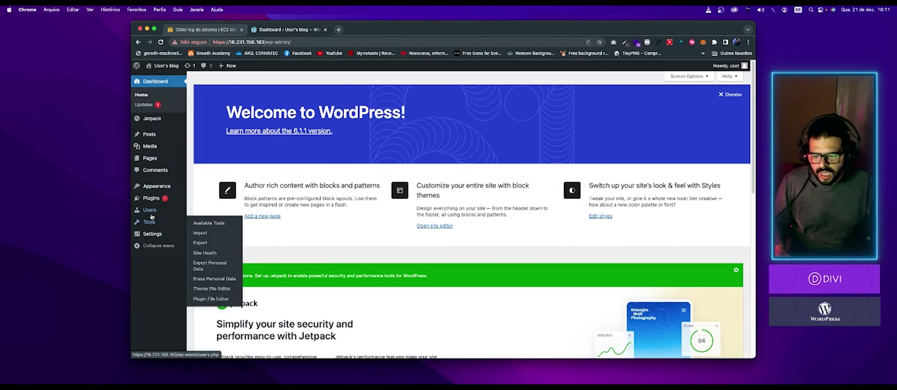
pyautogui.click(216, 215)
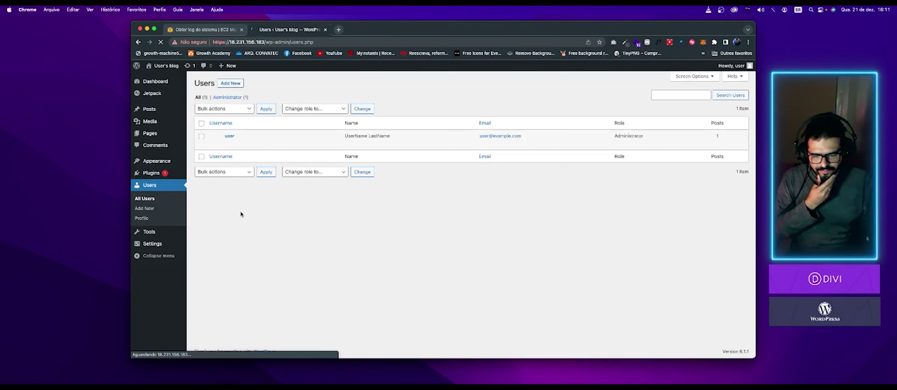
pyautogui.moveTo(234, 140)
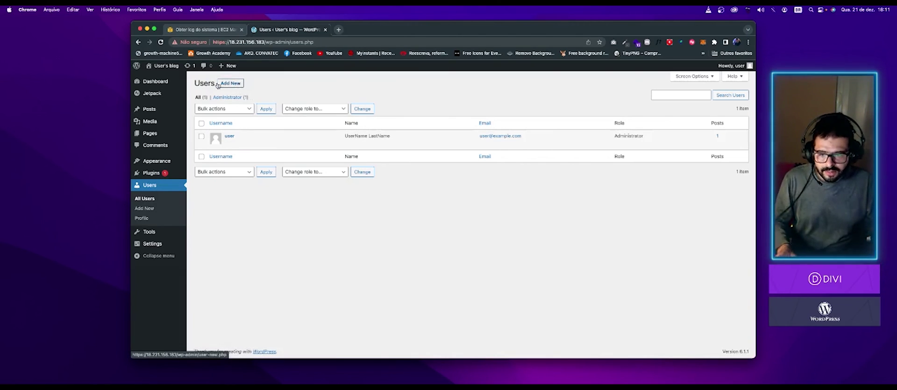
pyautogui.click(238, 86)
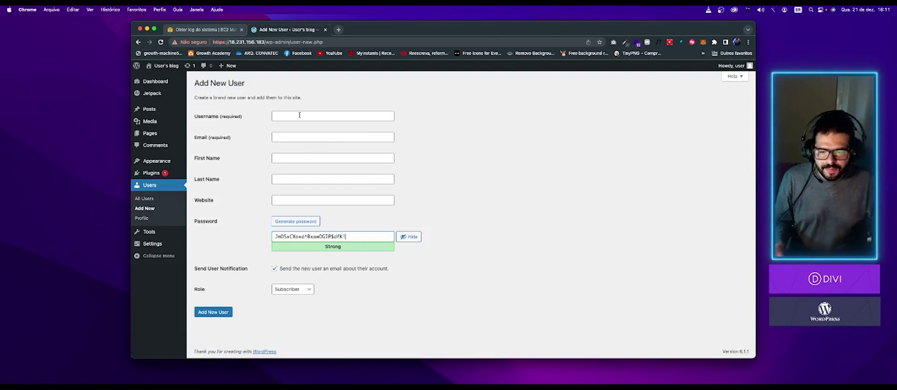
# - Enter the new username and fix its misspelled ending
pyautogui.click(299, 115)
pyautogui.write('br')
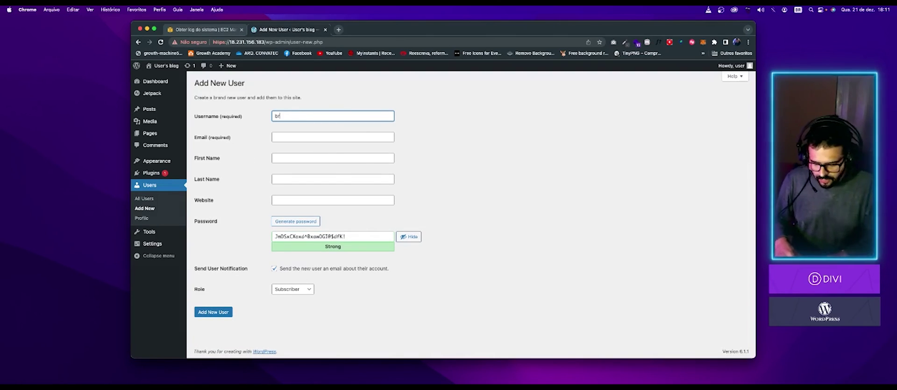
pyautogui.write('uno.desing')
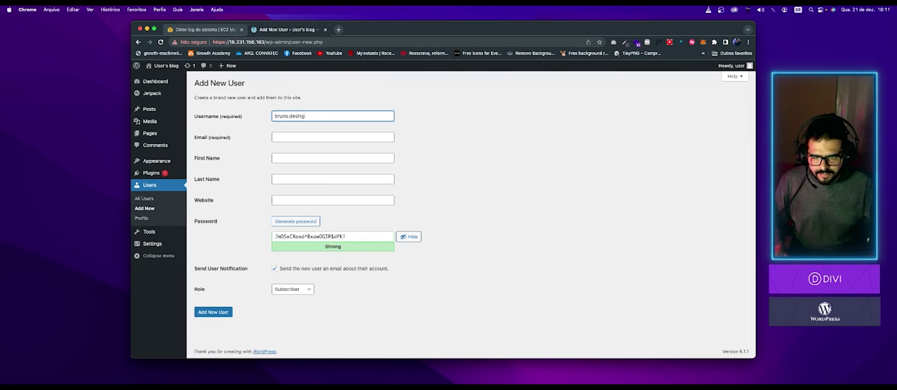
pyautogui.moveTo(322, 119); pyautogui.dragTo(235, 119)
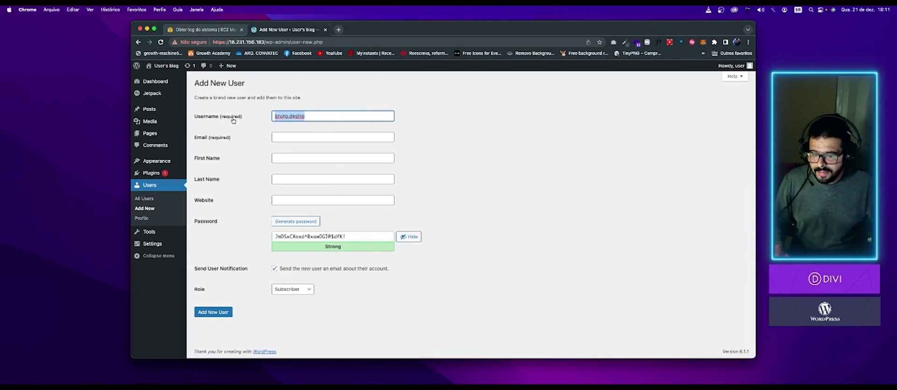
pyautogui.click(328, 120)
pyautogui.press('BackSpace')
pyautogui.press('BackSpace')
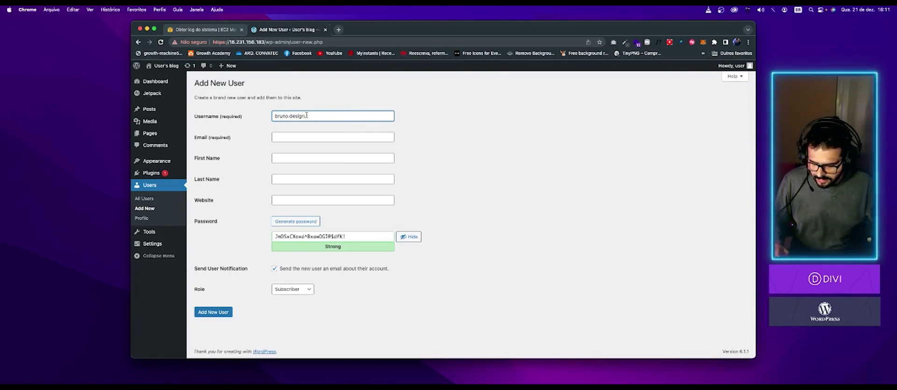
pyautogui.press('super+a')
pyautogui.press('super+c')
# - Fill in the new user's e-mail address and first name
pyautogui.click(294, 136)
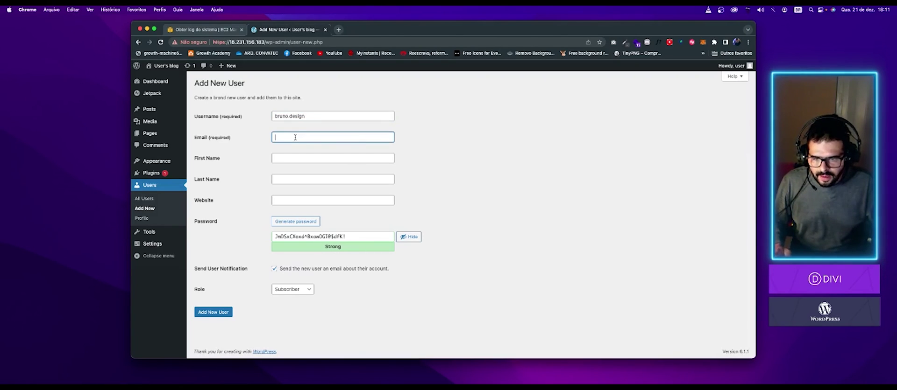
pyautogui.click(335, 156)
pyautogui.write('Bruno')
pyautogui.click(332, 179)
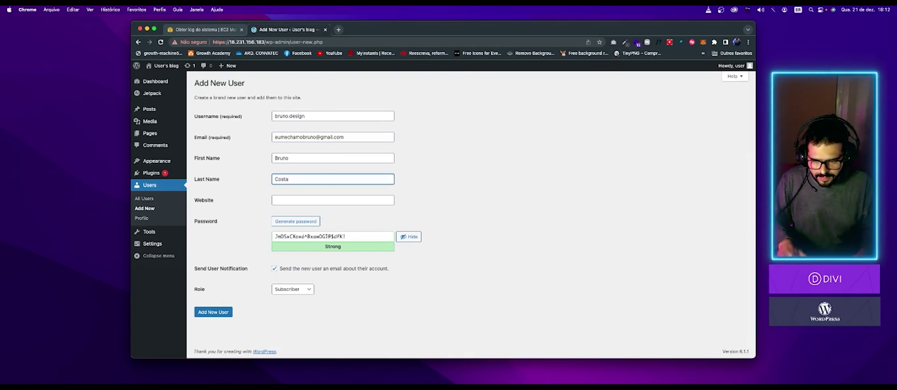
pyautogui.press('Tab')
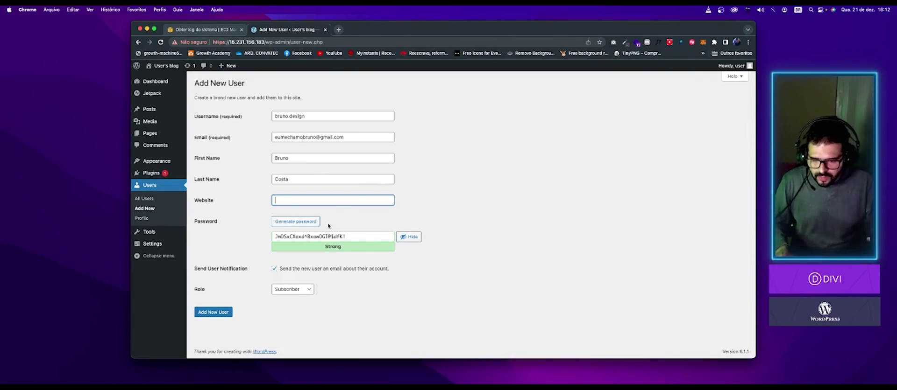
# - Replace the generated password with a chosen weak password and confirm its use
pyautogui.click(311, 226)
pyautogui.click(307, 226)
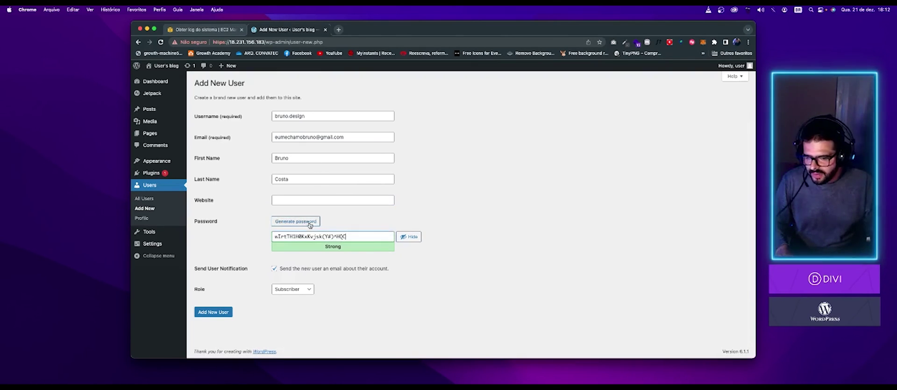
pyautogui.click(304, 227)
pyautogui.click(301, 226)
pyautogui.click(301, 226)
pyautogui.click(301, 226)
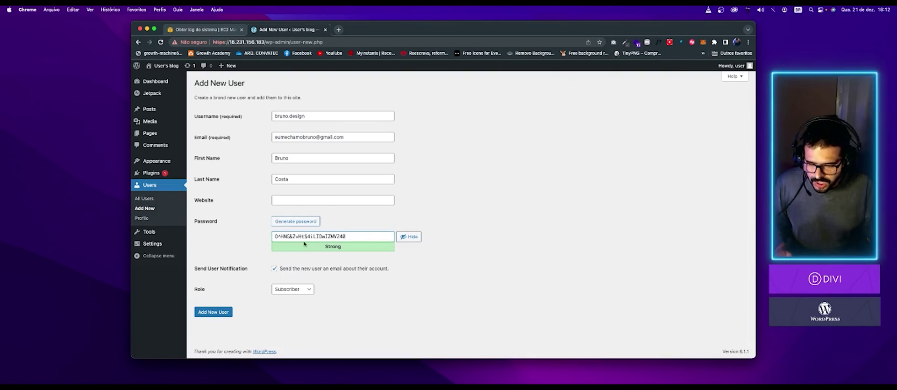
pyautogui.tripleClick(305, 240)
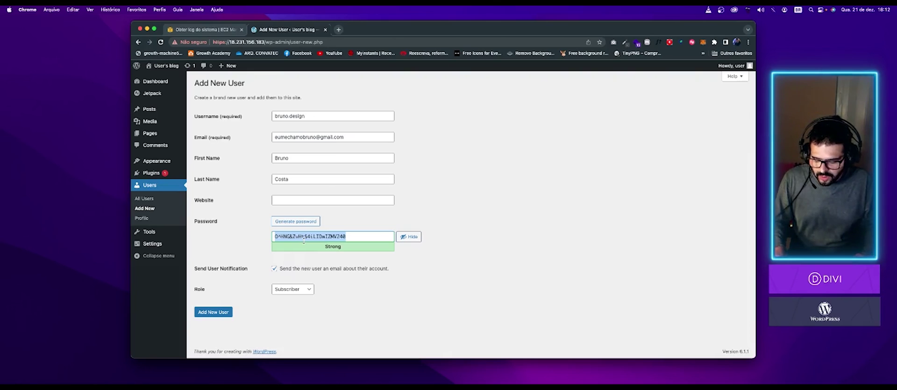
pyautogui.write('1234')
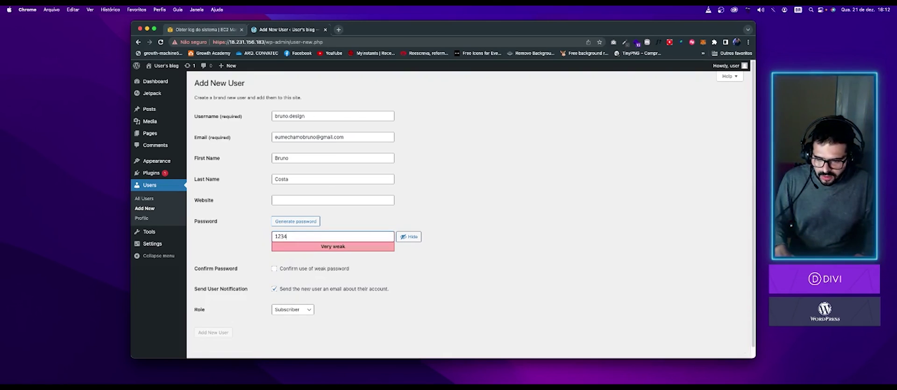
pyautogui.write('1234')
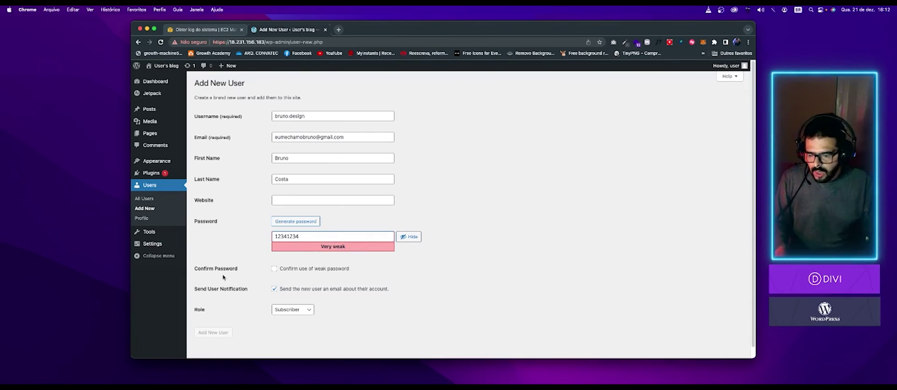
pyautogui.click(275, 271)
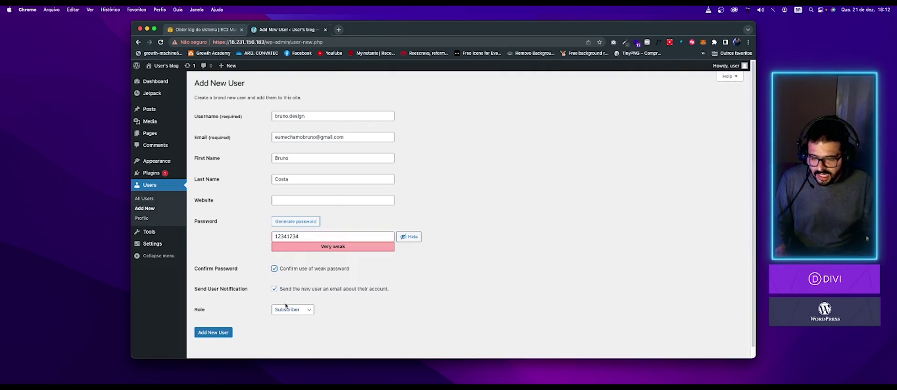
# - Set the role to Administrator and create the user
pyautogui.click(300, 310)
pyautogui.press('Down')
pyautogui.press('Down')
pyautogui.press('Down')
pyautogui.press('Down')
pyautogui.press('Return')
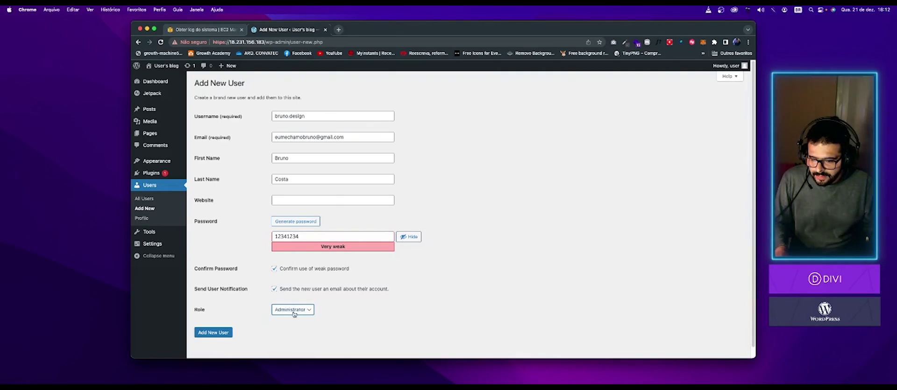
pyautogui.scroll(-1, 320, 320)
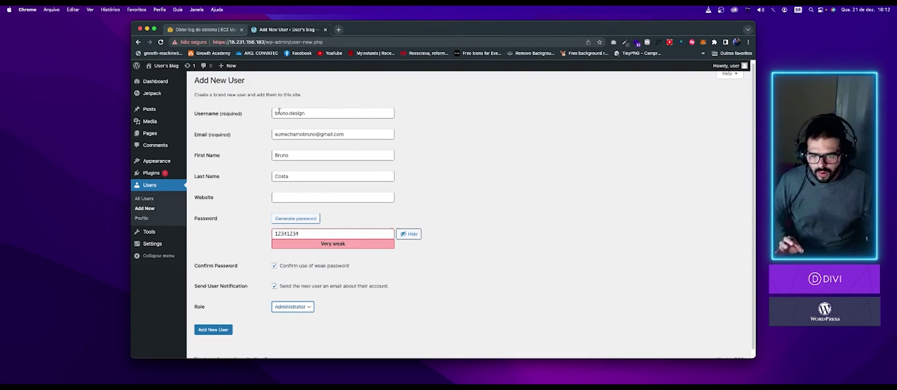
pyautogui.moveTo(275, 113); pyautogui.dragTo(295, 113)
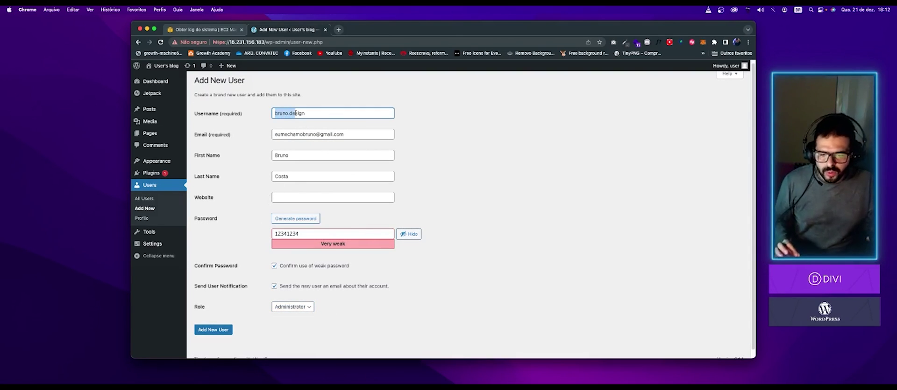
pyautogui.click(306, 236)
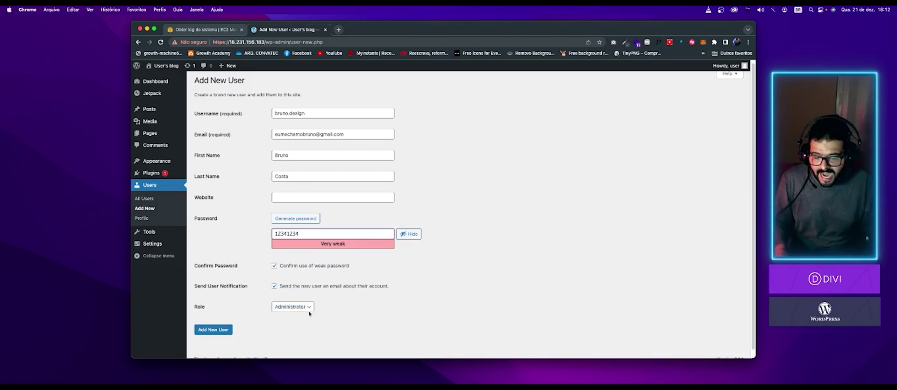
pyautogui.click(216, 331)
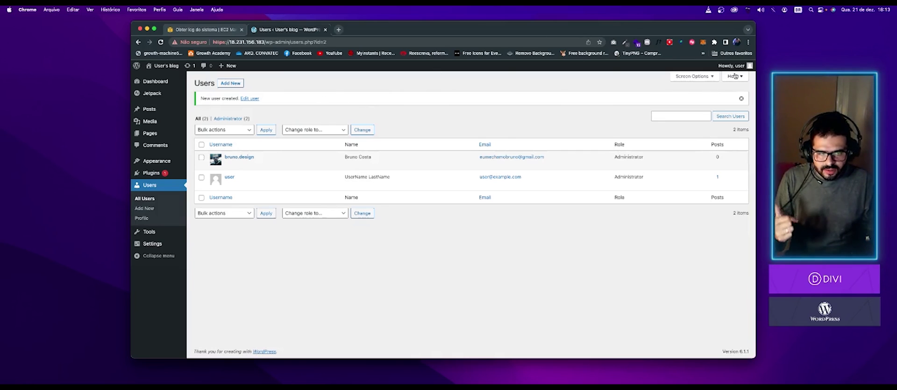
# - Log out via the Howdy menu and sign in with the new administrator's credentials
pyautogui.moveTo(732, 66)
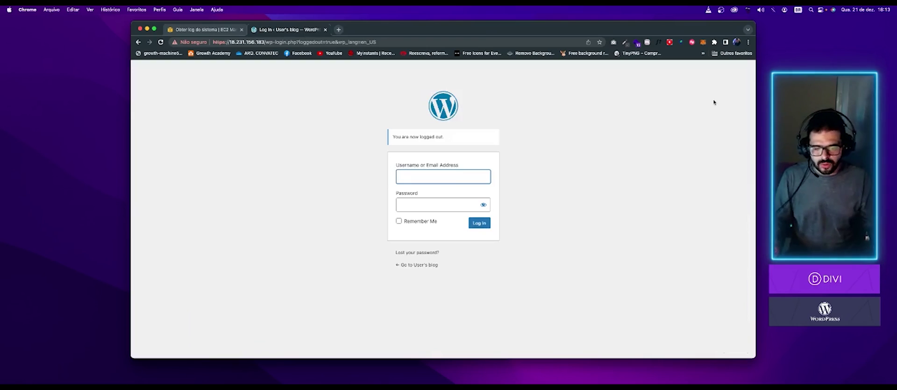
pyautogui.press('super+v')
pyautogui.click(442, 203)
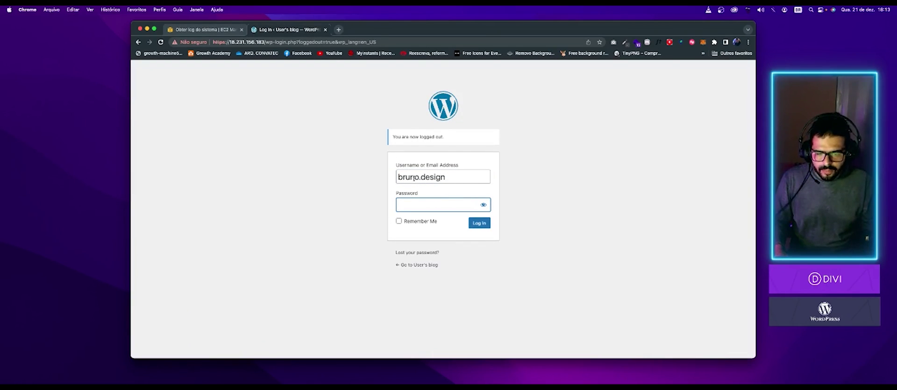
pyautogui.write('a')
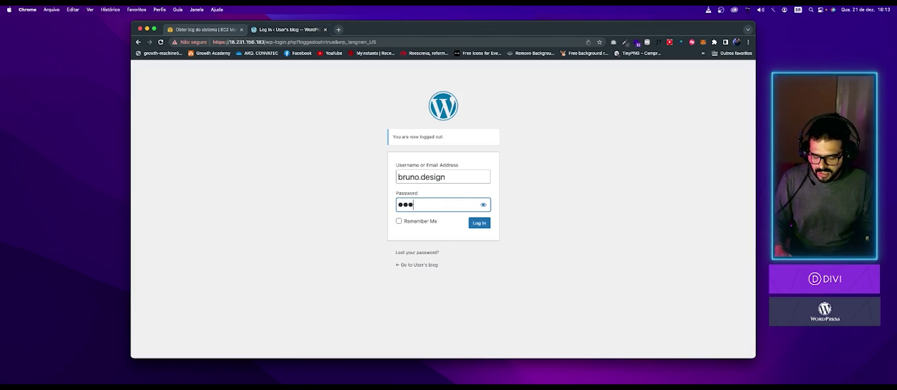
pyautogui.press('Return')
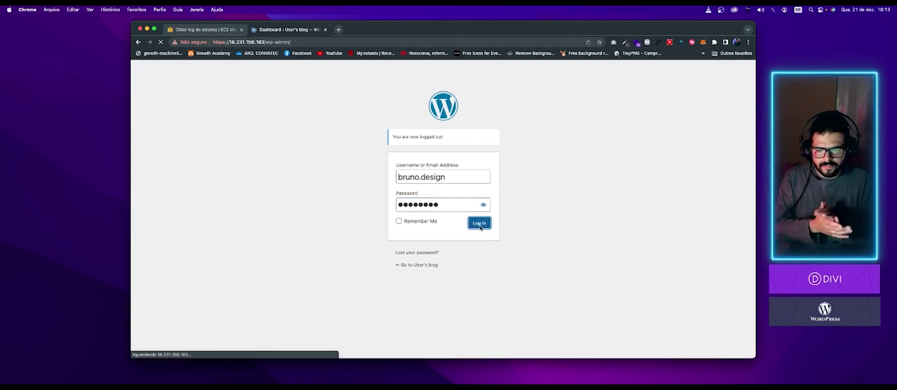
# - In All Users, delete the original default user and confirm the deletion
pyautogui.moveTo(171, 214)
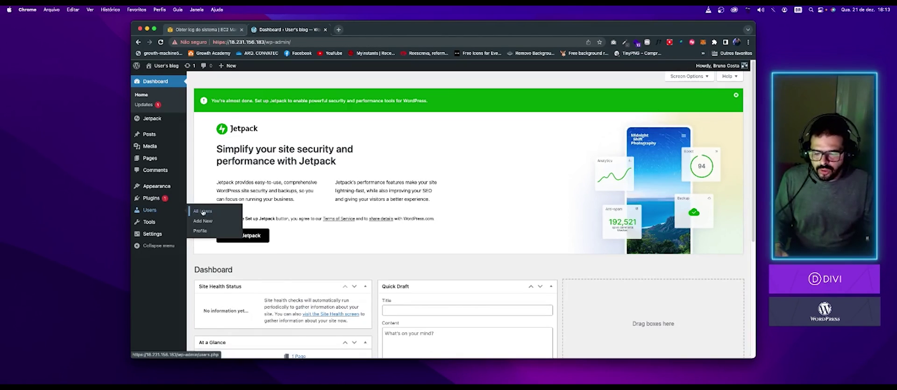
pyautogui.click(203, 212)
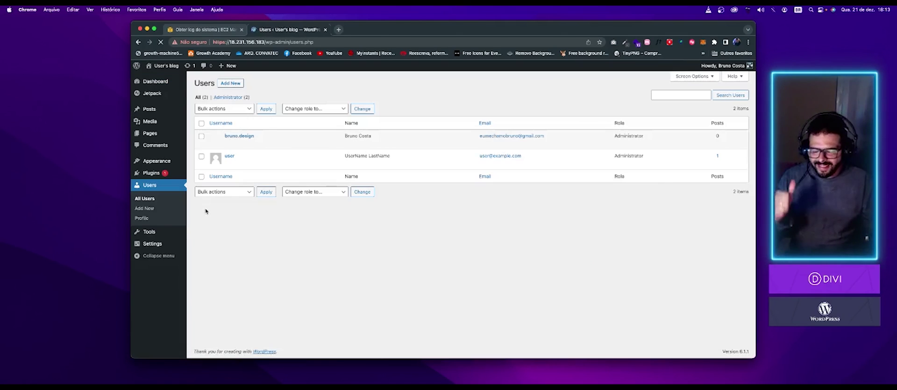
pyautogui.click(200, 157)
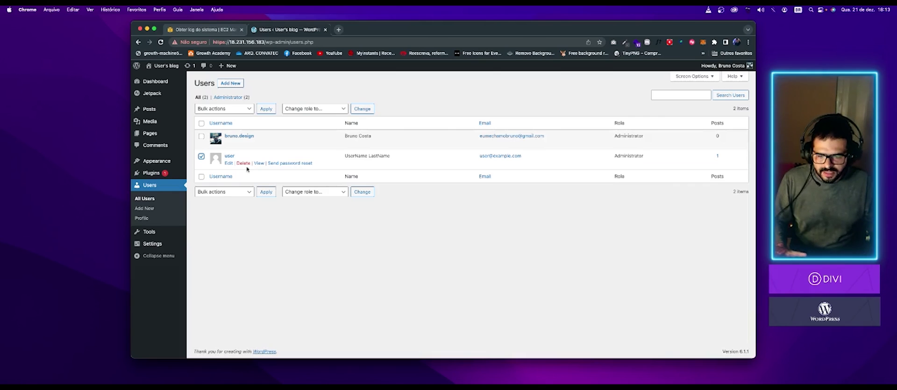
pyautogui.click(243, 163)
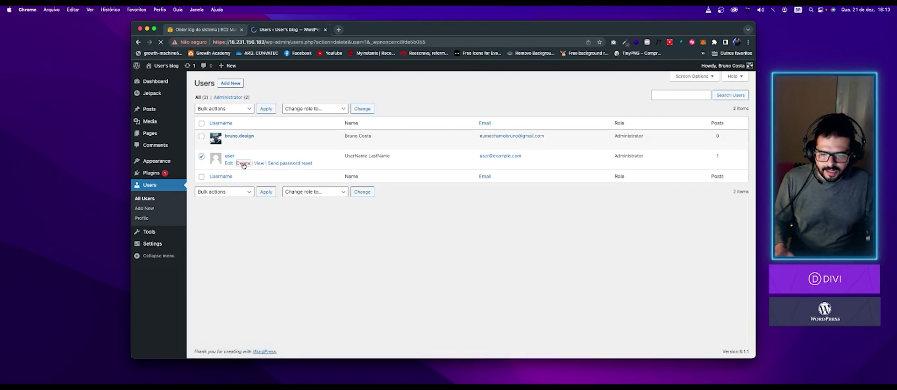
pyautogui.click(216, 172)
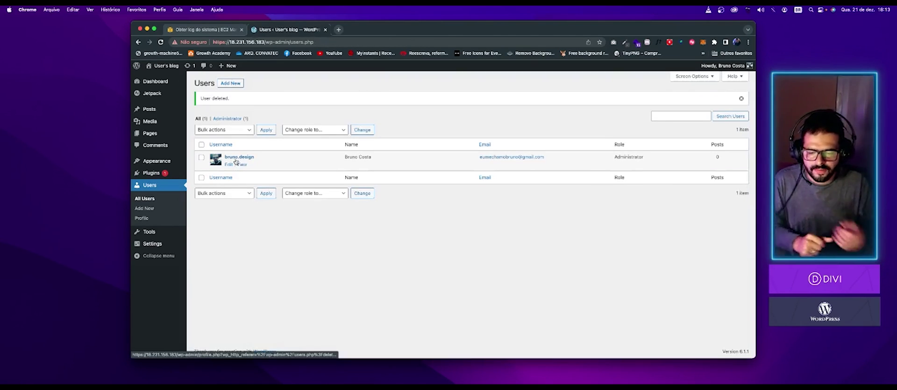